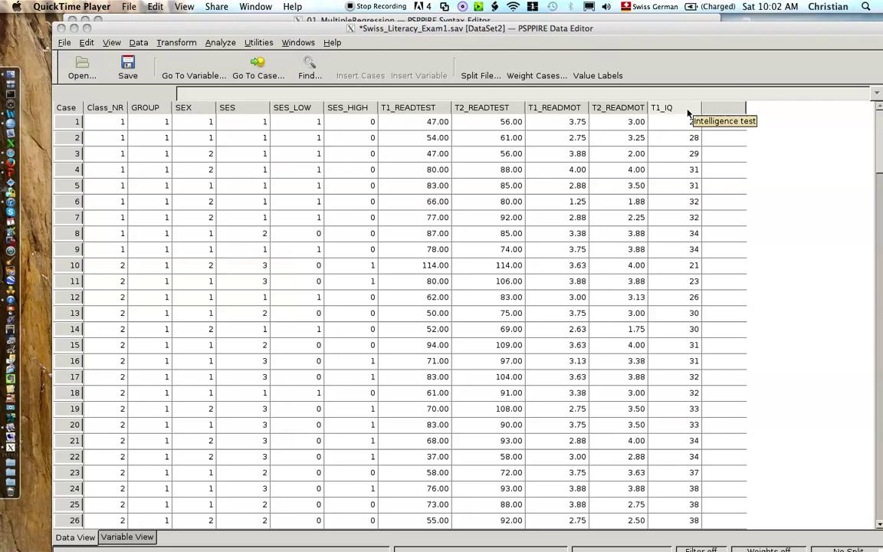
Run Descriptives on T1_READTEST, T2_READTEST and Intelligence test (T1_IQ).
click(220, 42)
mouse_move(343, 58)
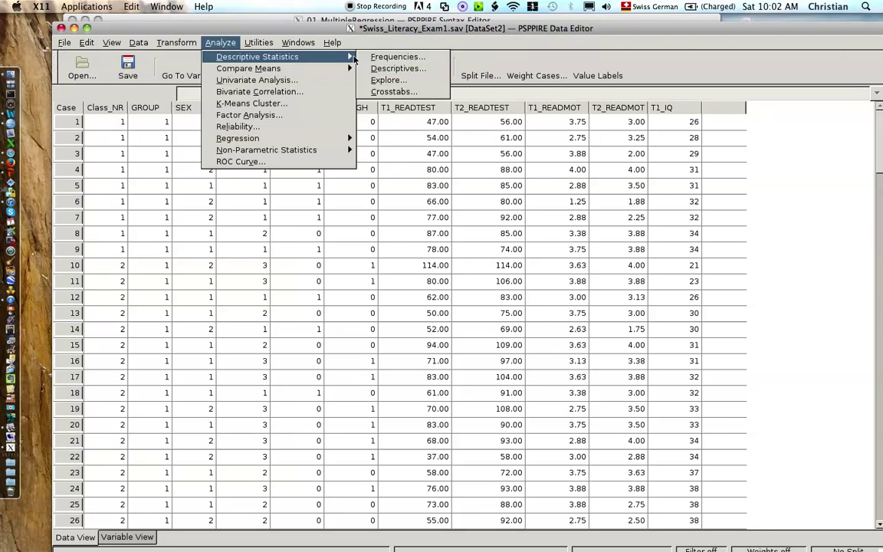
click(395, 68)
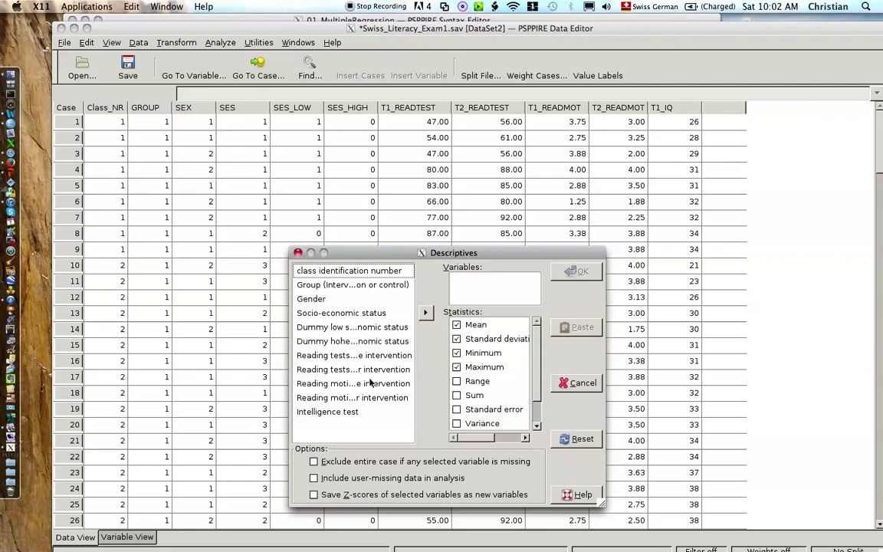
click(357, 360)
click(425, 312)
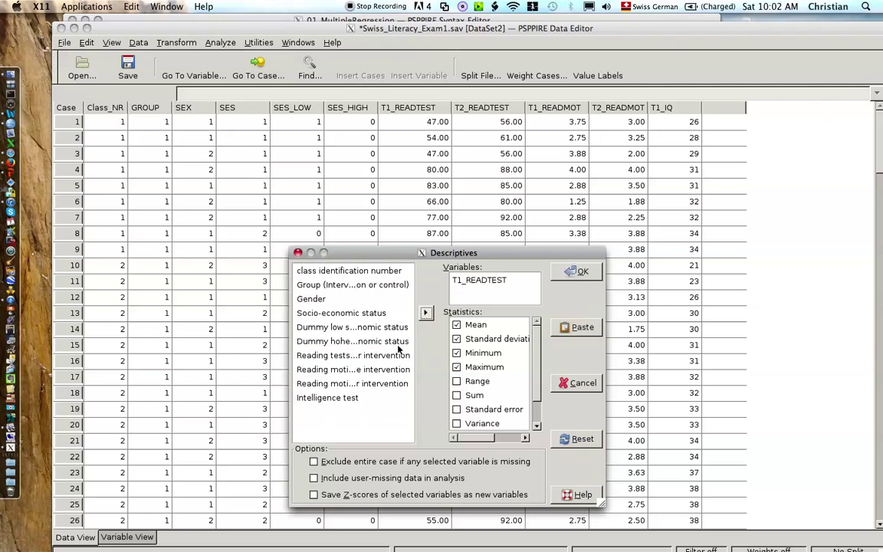
click(387, 357)
click(425, 312)
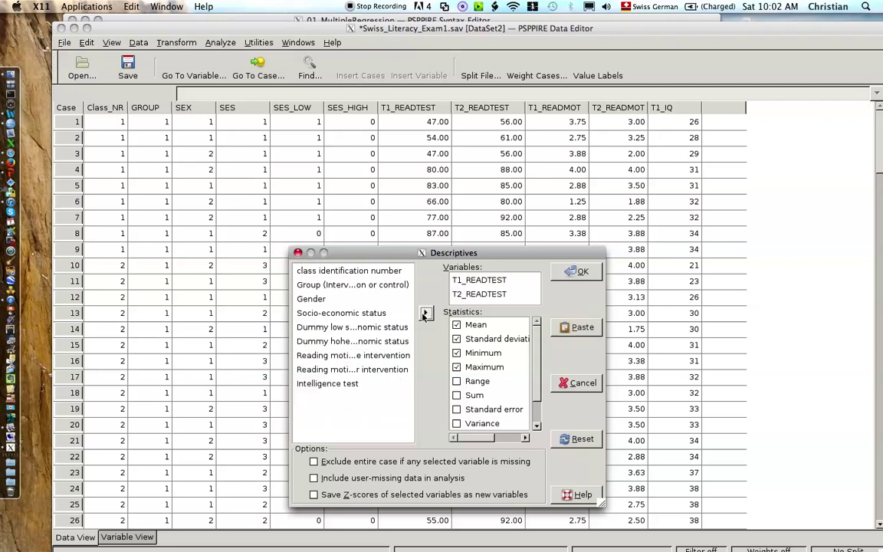
click(333, 387)
click(426, 312)
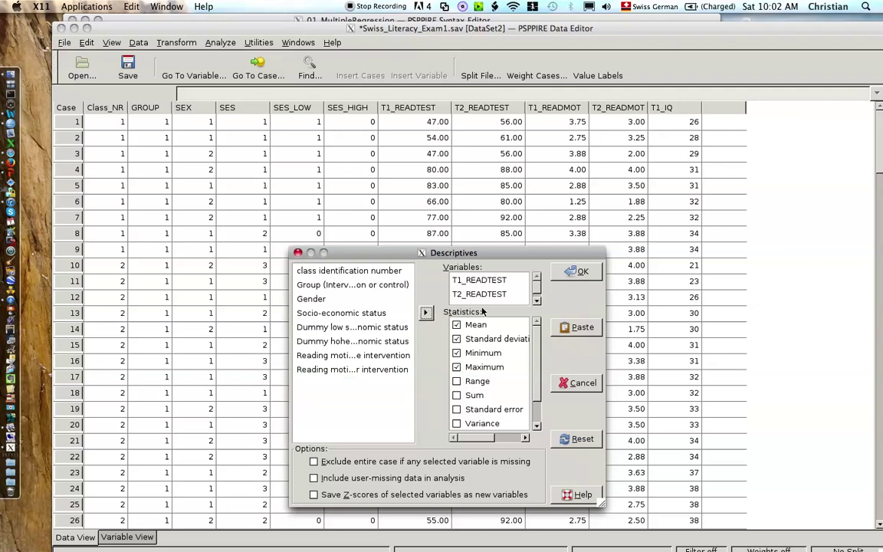
click(576, 273)
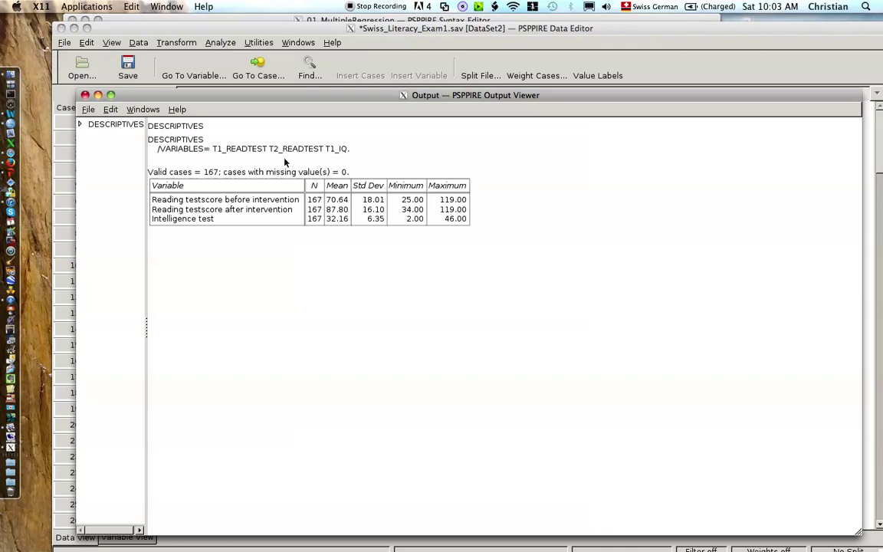
Bring the Swiss_Literacy_Exam1 Data Editor to the front and open the Analyze menu.
click(220, 42)
click(229, 44)
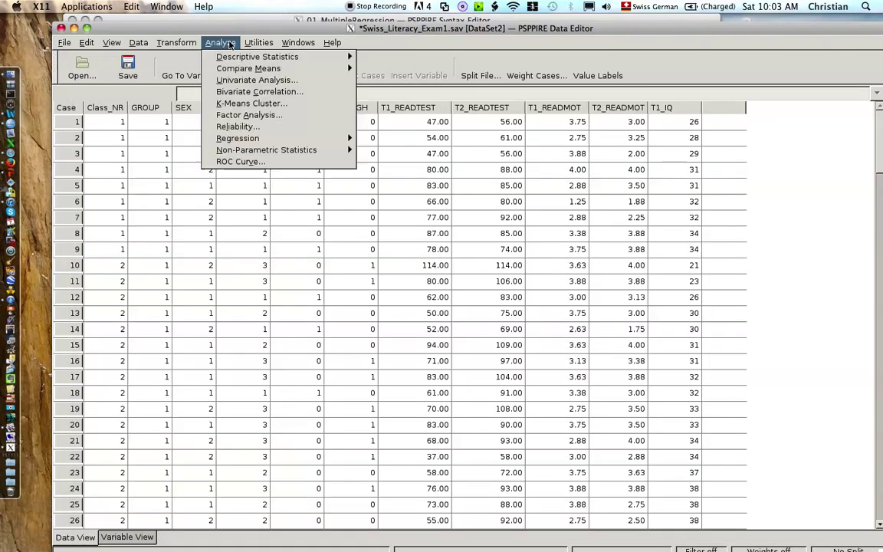
Run a Bivariate Correlation of T1_READTEST, Intelligence test (T1_IQ) and T2_READTEST.
click(257, 91)
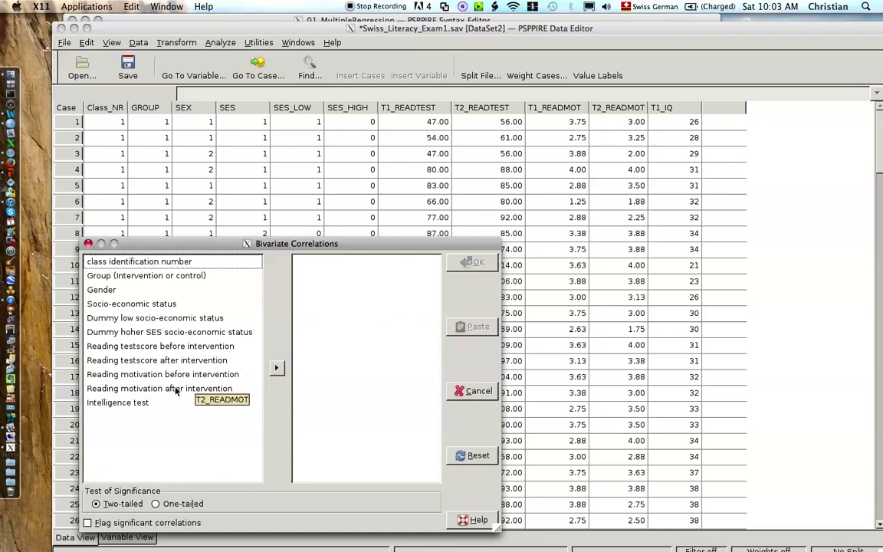
click(155, 347)
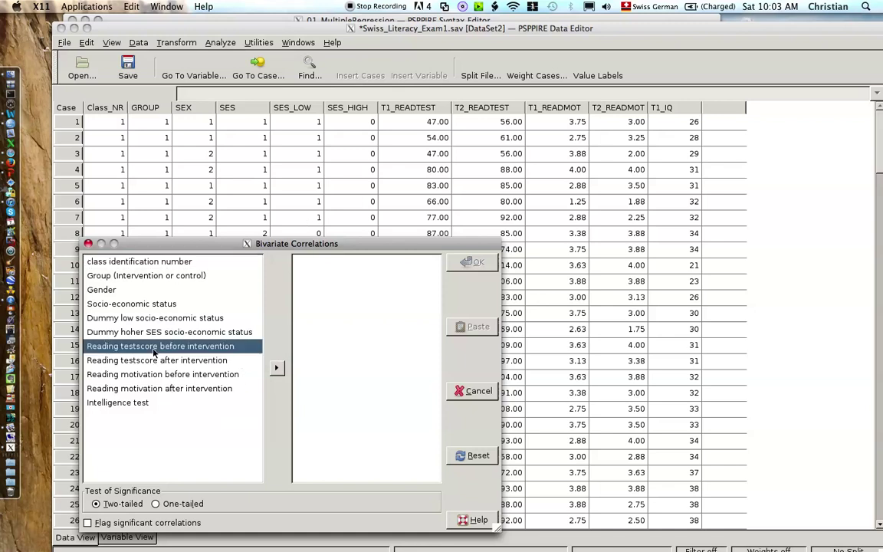
click(277, 367)
click(123, 389)
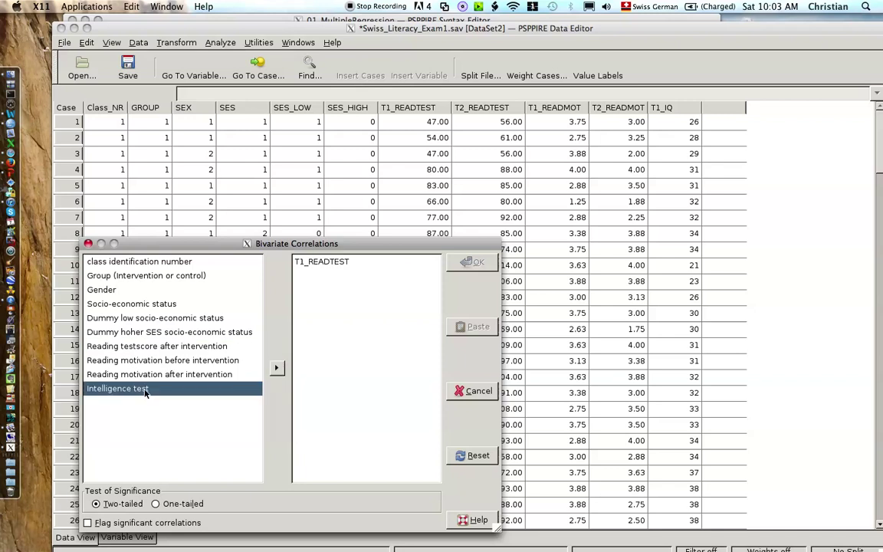
click(277, 368)
click(179, 347)
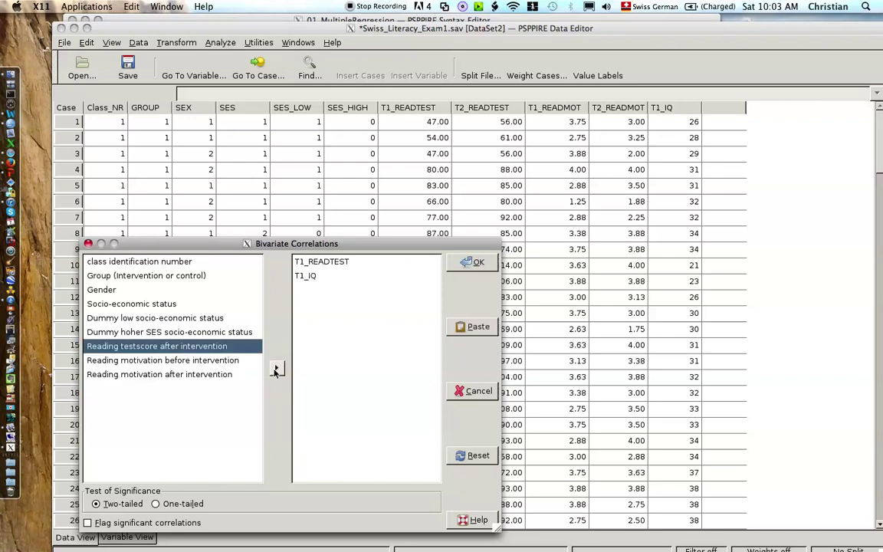
click(276, 367)
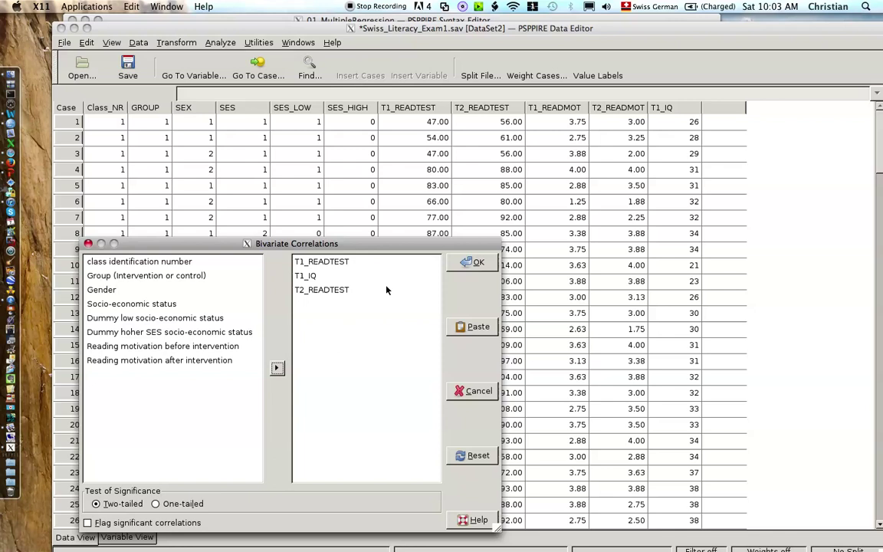
click(474, 264)
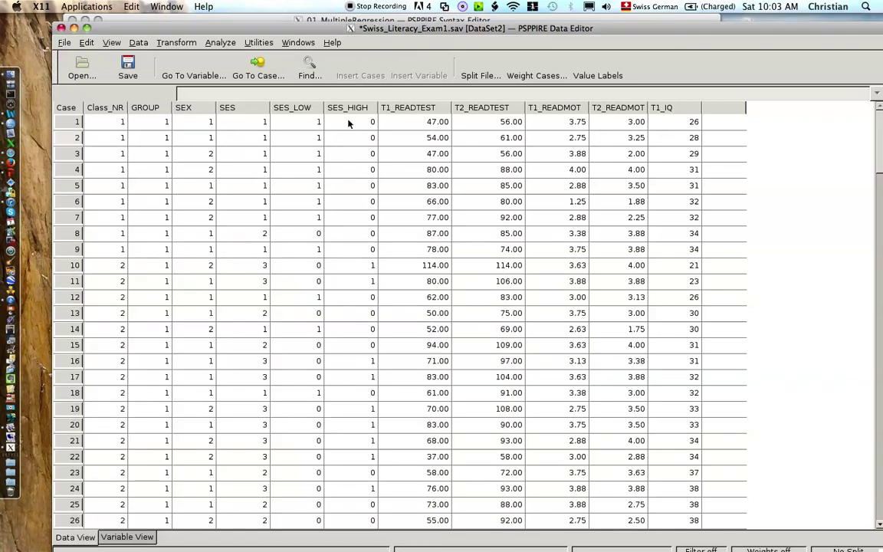
click(298, 43)
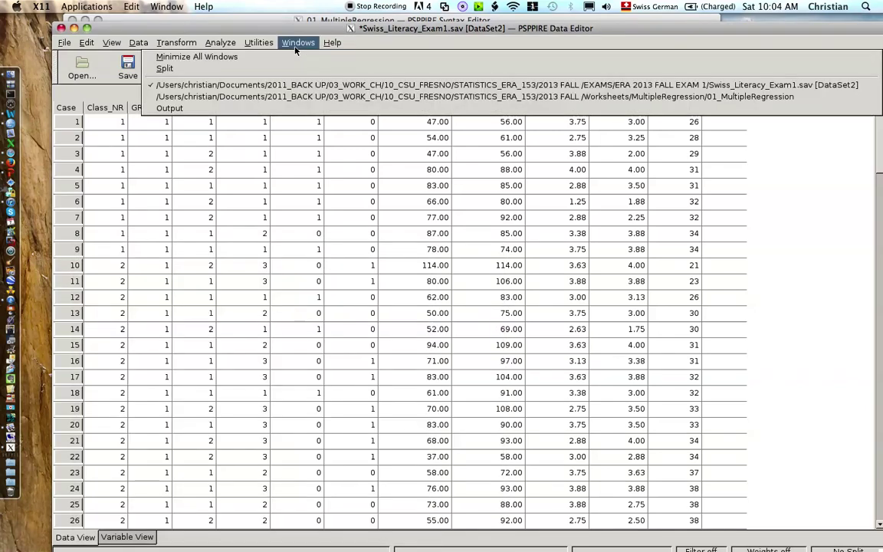
click(242, 109)
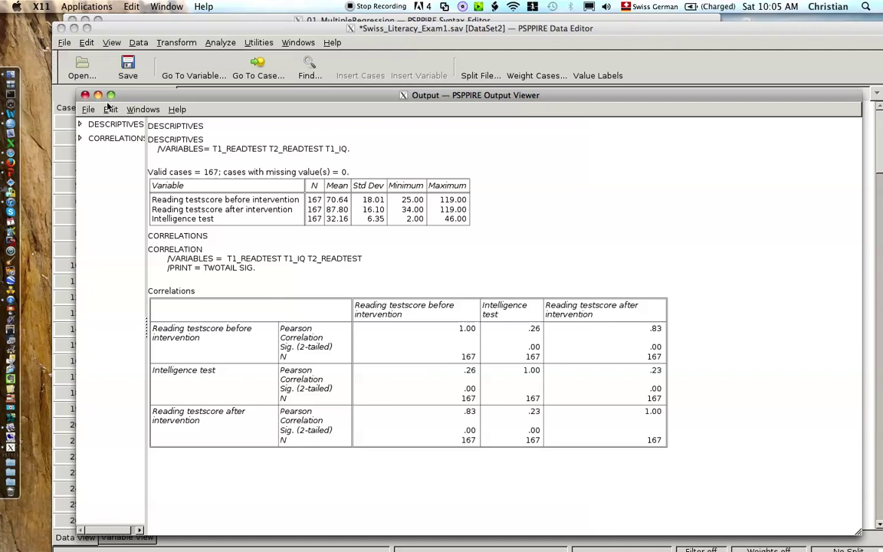
click(85, 95)
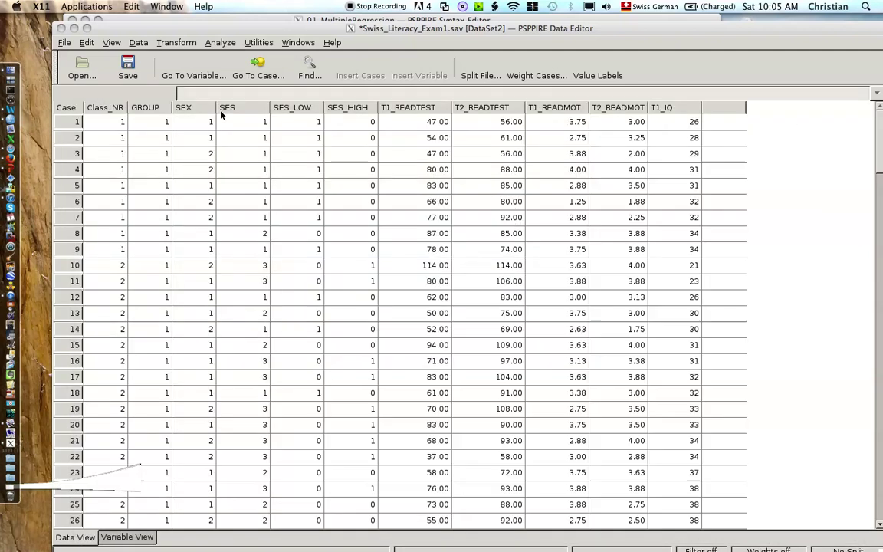
Set up Linear Regression with T2_READTEST dependent and T1_READTEST and T1_IQ independent.
click(233, 43)
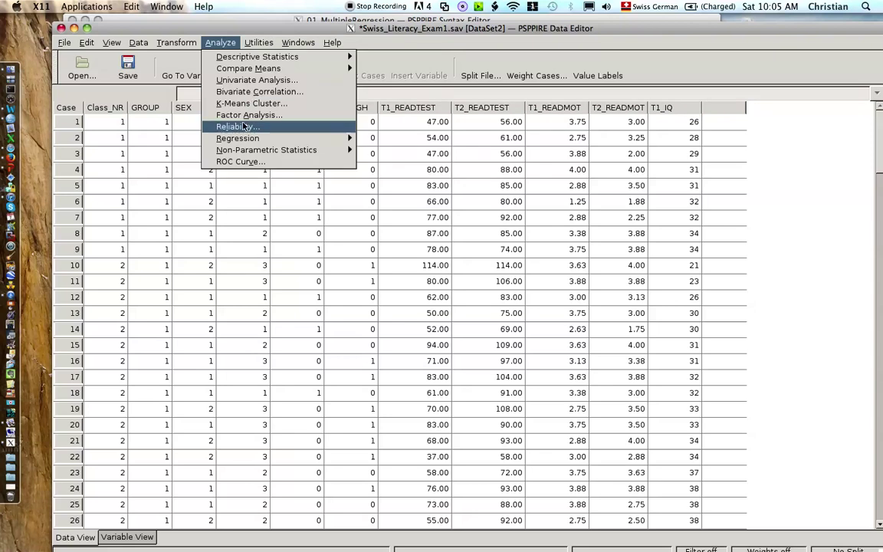
mouse_move(253, 138)
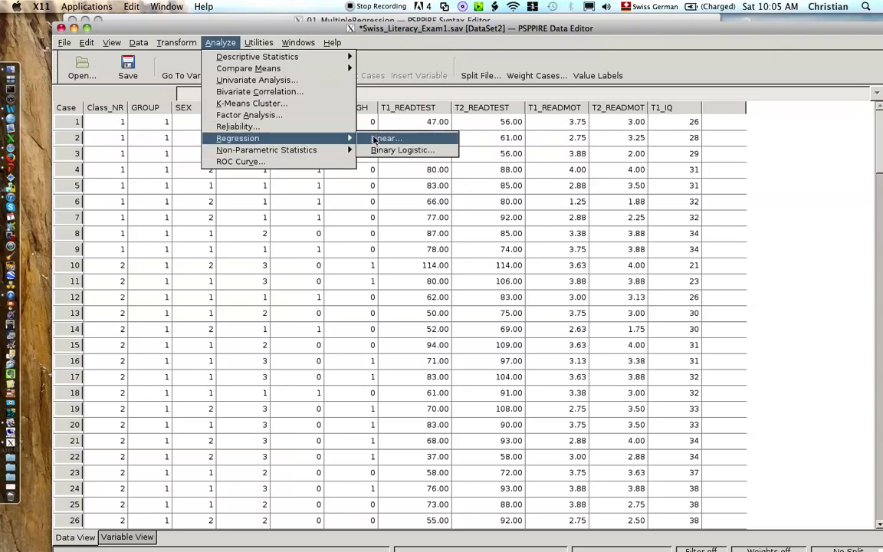
click(375, 140)
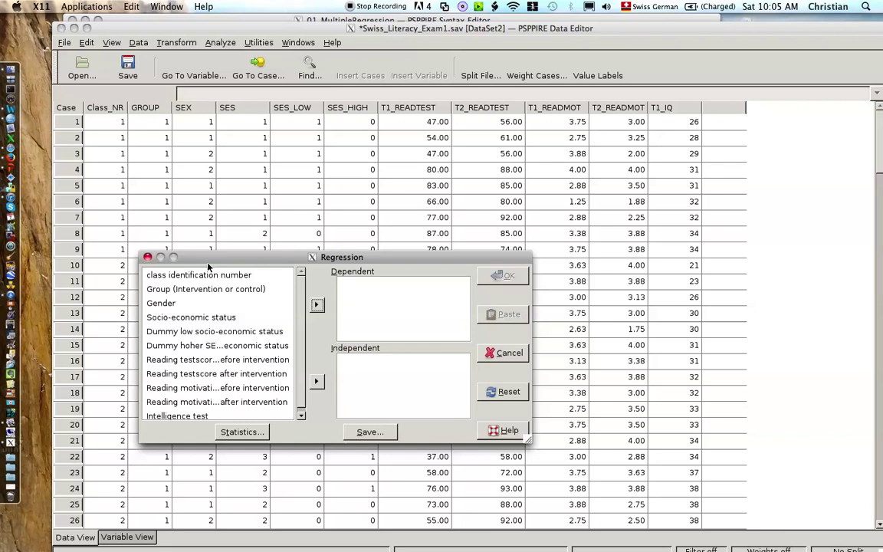
drag(210, 263, 204, 162)
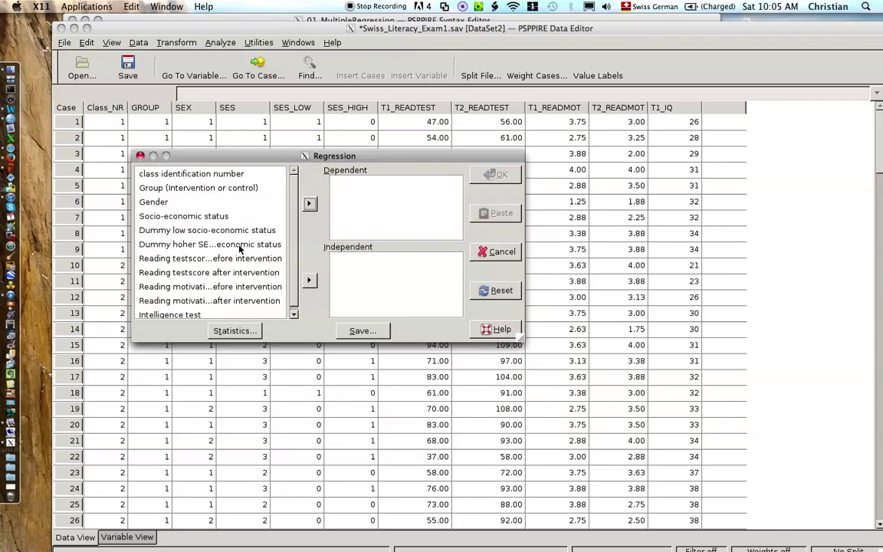
click(226, 272)
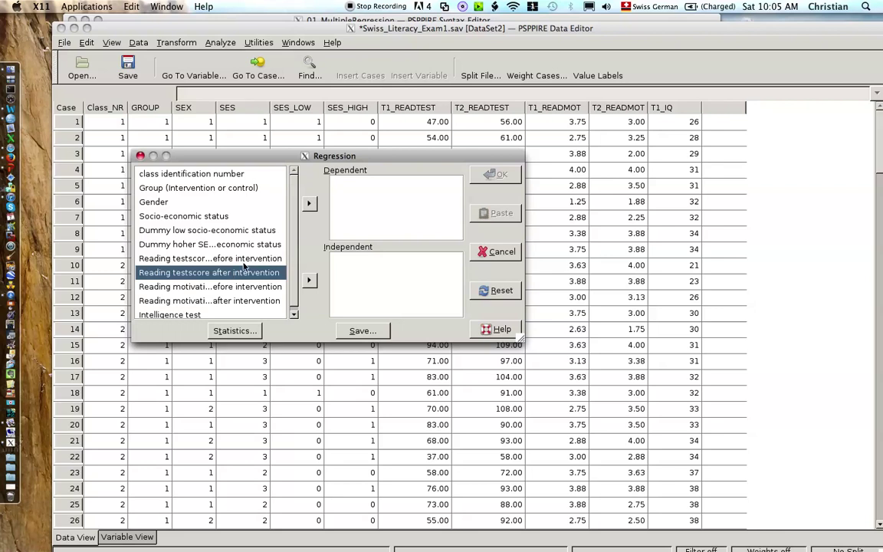
click(310, 202)
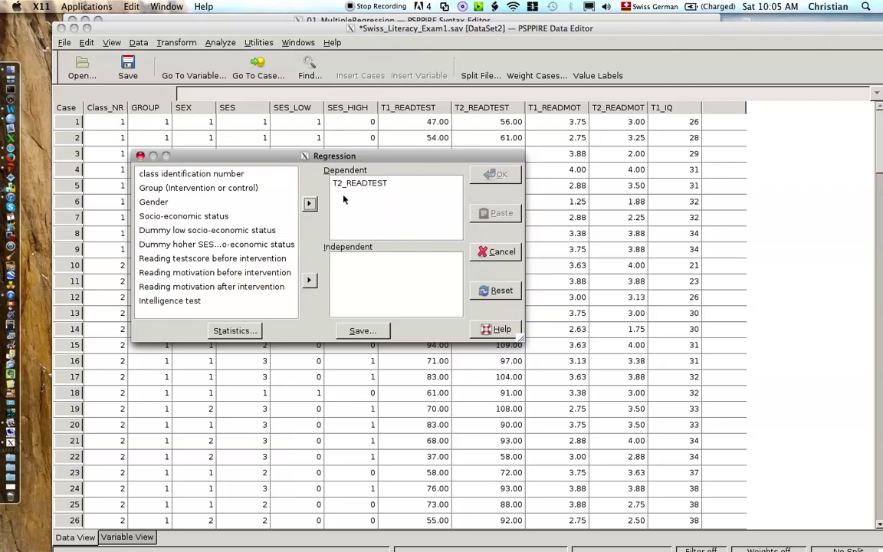
click(219, 258)
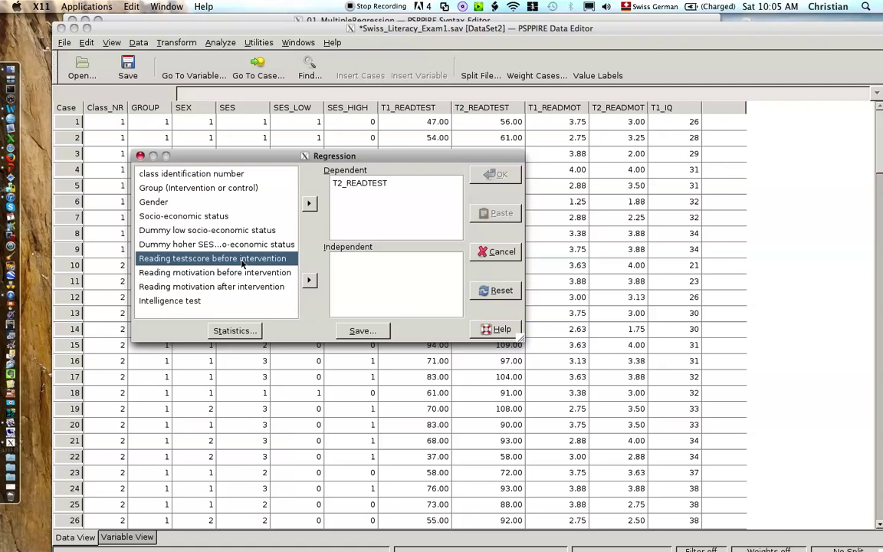
click(312, 281)
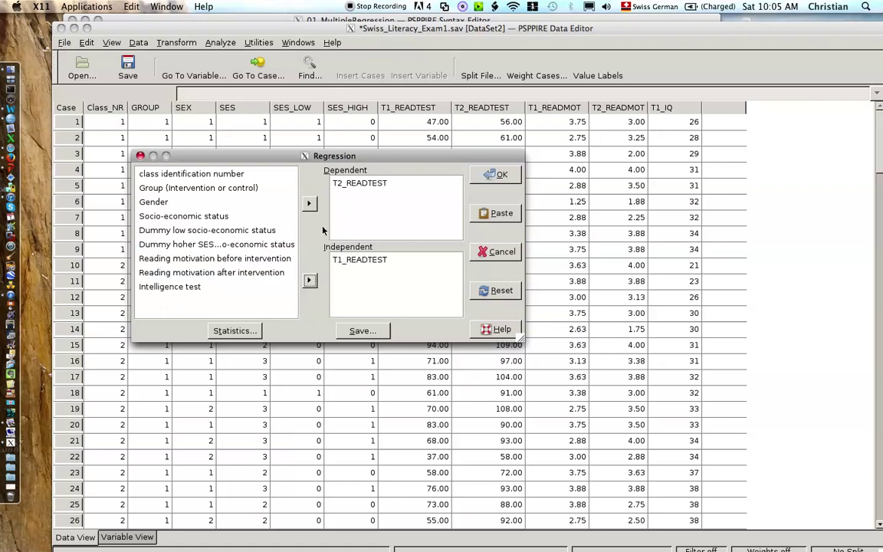
click(234, 287)
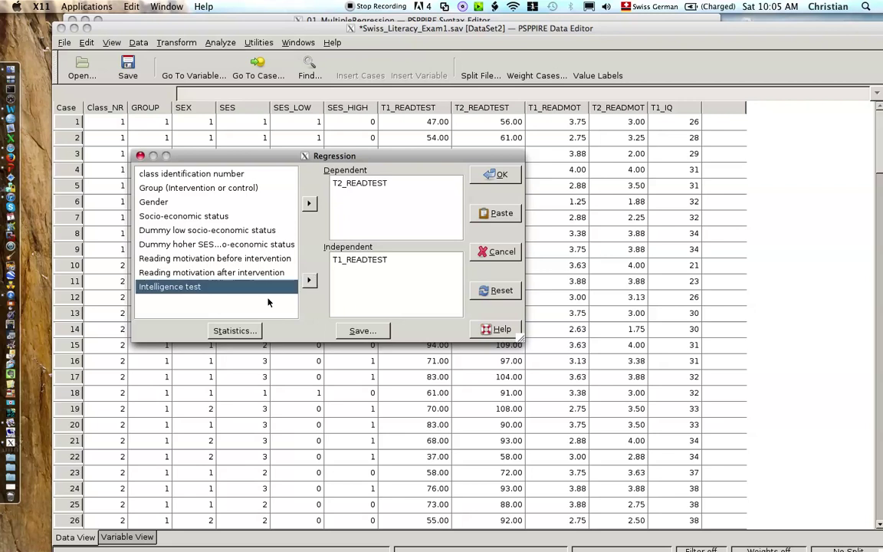
click(311, 281)
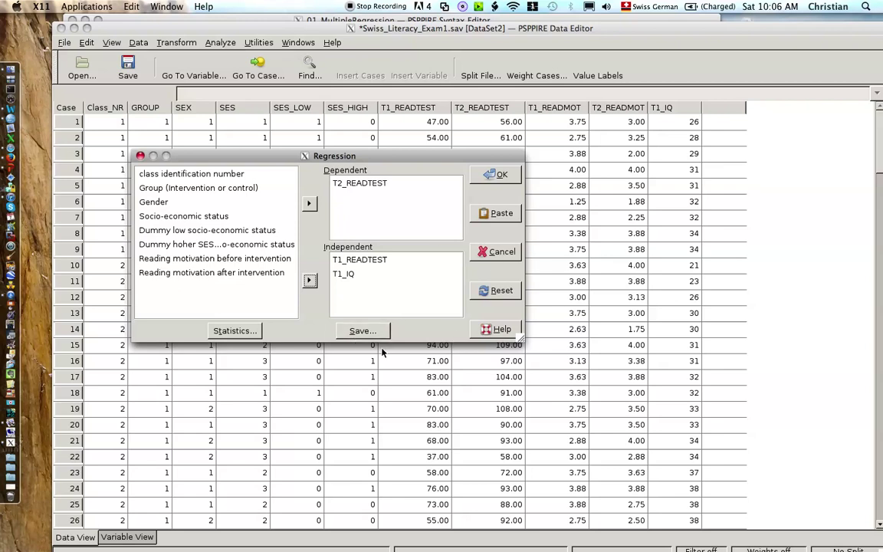
Keep default statistics, save predicted values and residuals, and run the regression.
click(230, 330)
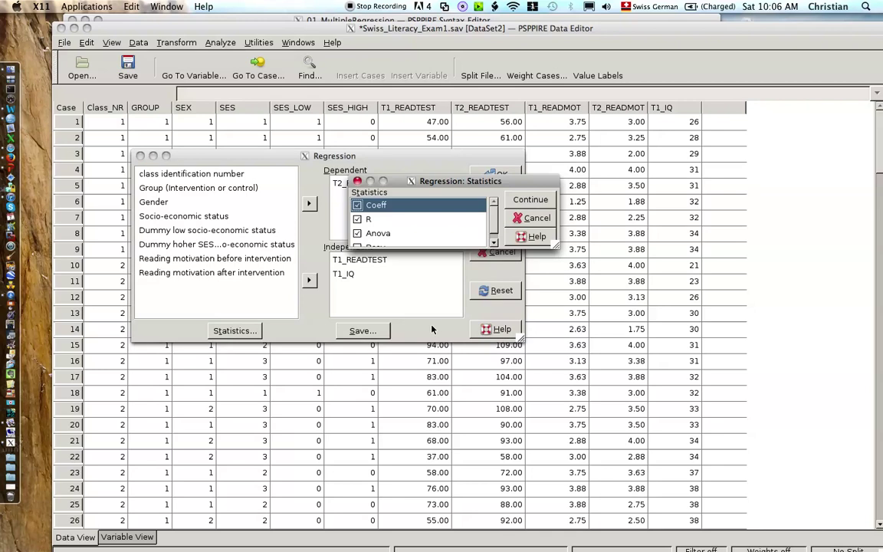
click(530, 199)
click(371, 331)
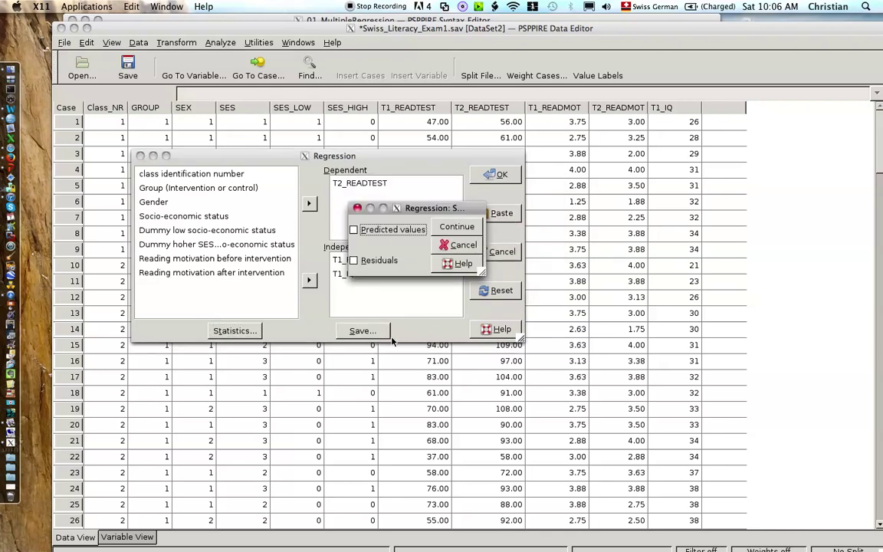
click(353, 229)
click(361, 261)
click(458, 227)
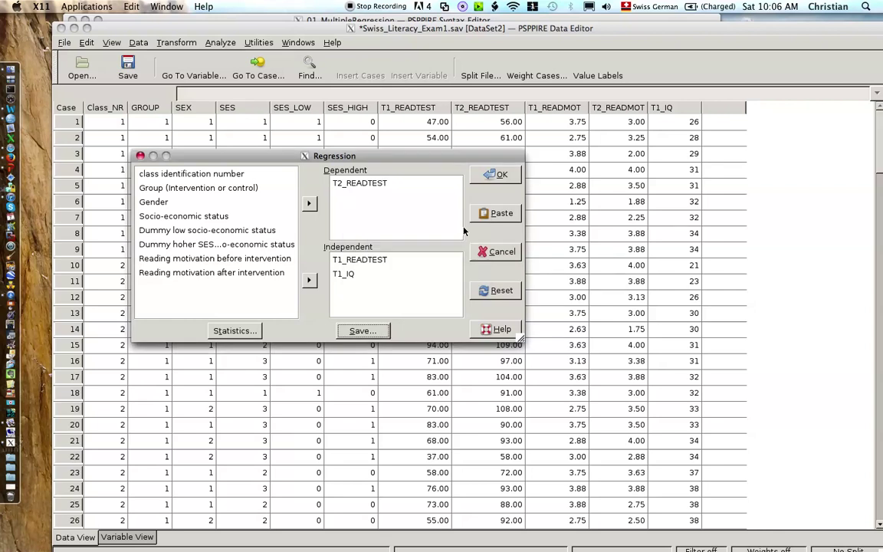
click(500, 176)
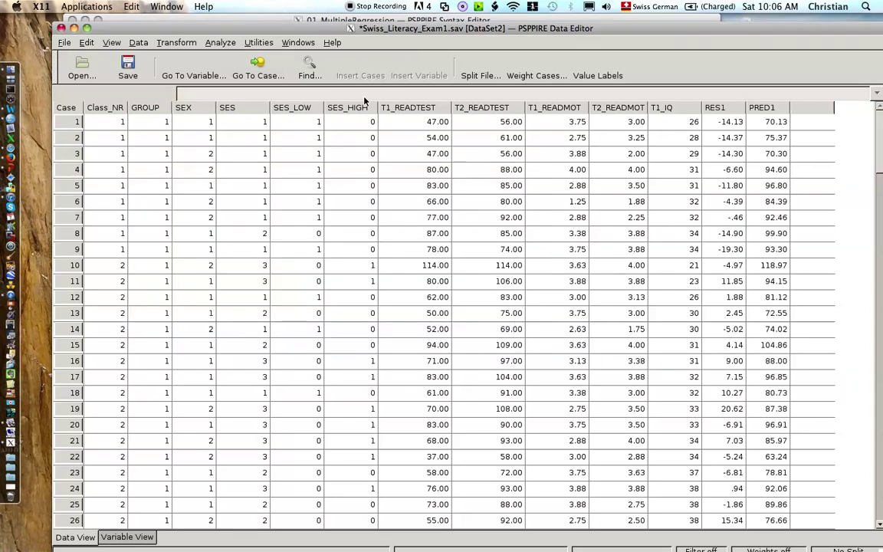
Switch to the Output Viewer, check the RES1 and PRED1 data columns, then return to the output.
click(330, 43)
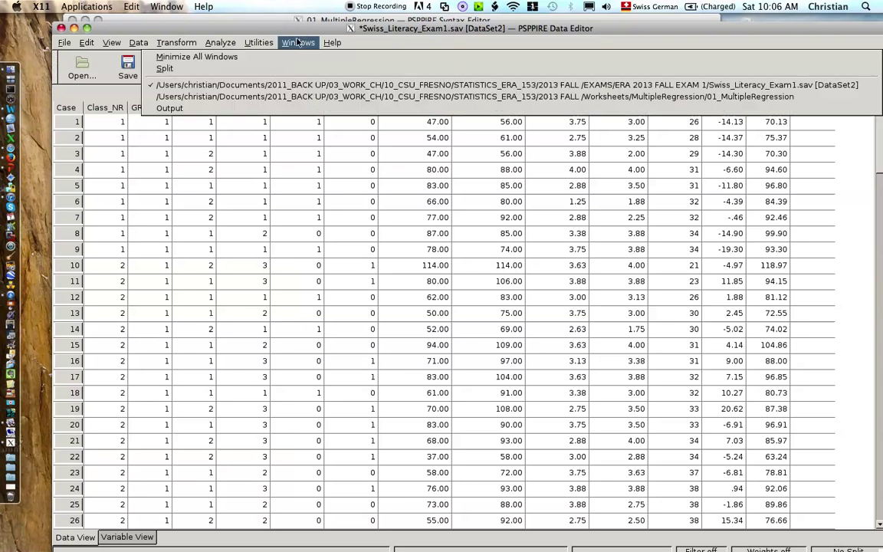
click(223, 98)
scroll(294, 260, down, 5)
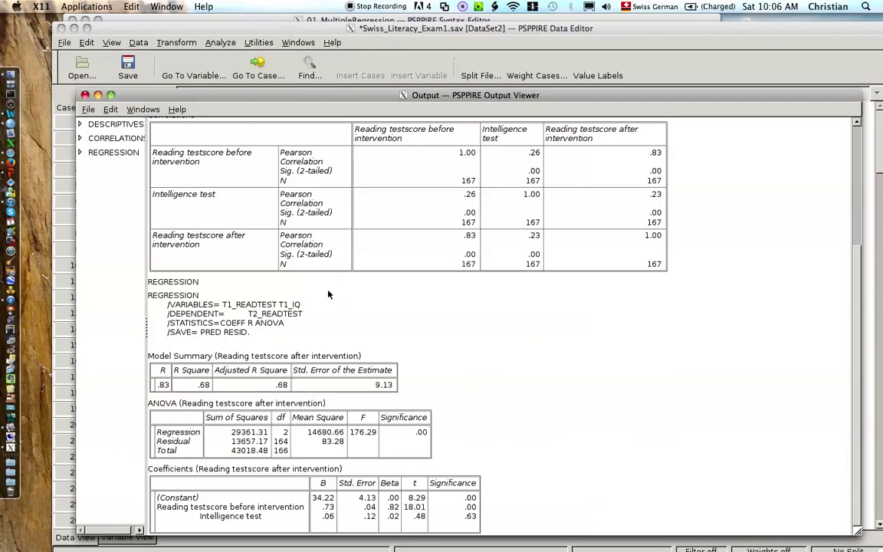
click(241, 79)
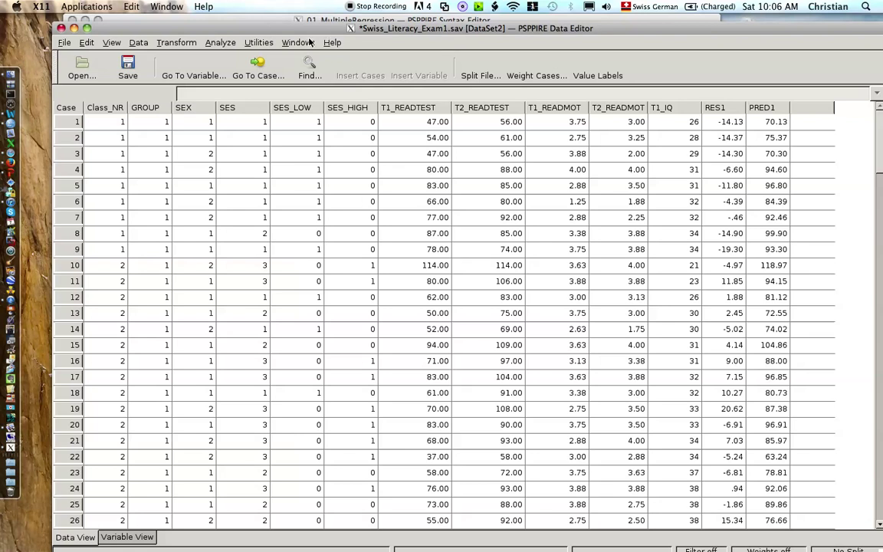
click(282, 42)
click(271, 108)
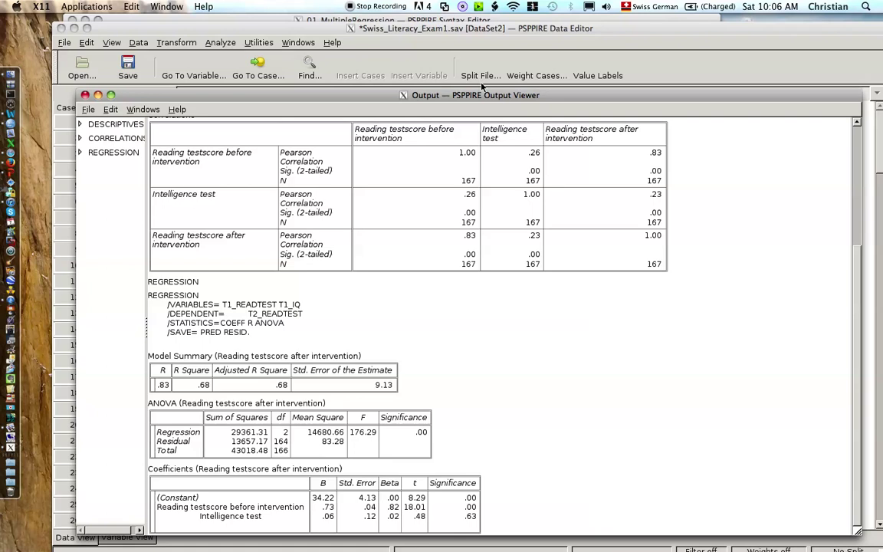
drag(437, 95, 455, 66)
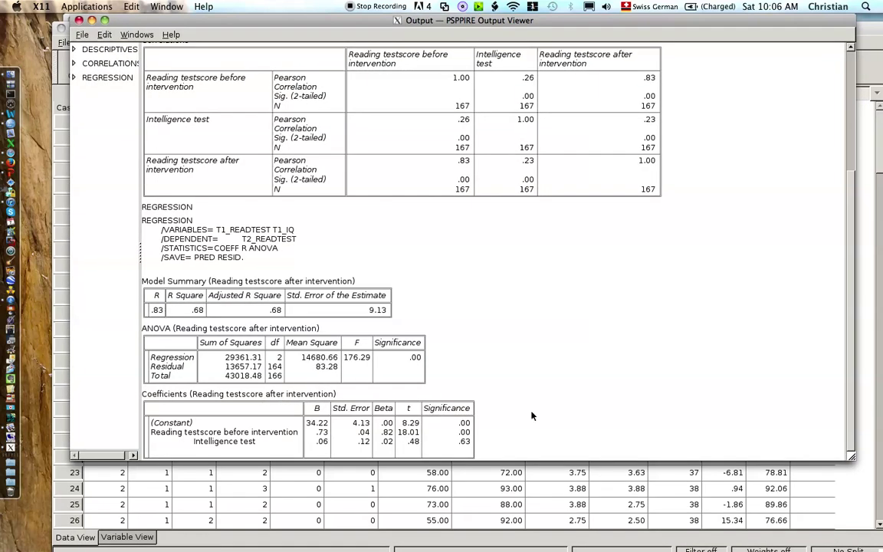
Drag the Output Viewer's corner to enlarge it so all result tables are visible.
drag(851, 458, 881, 508)
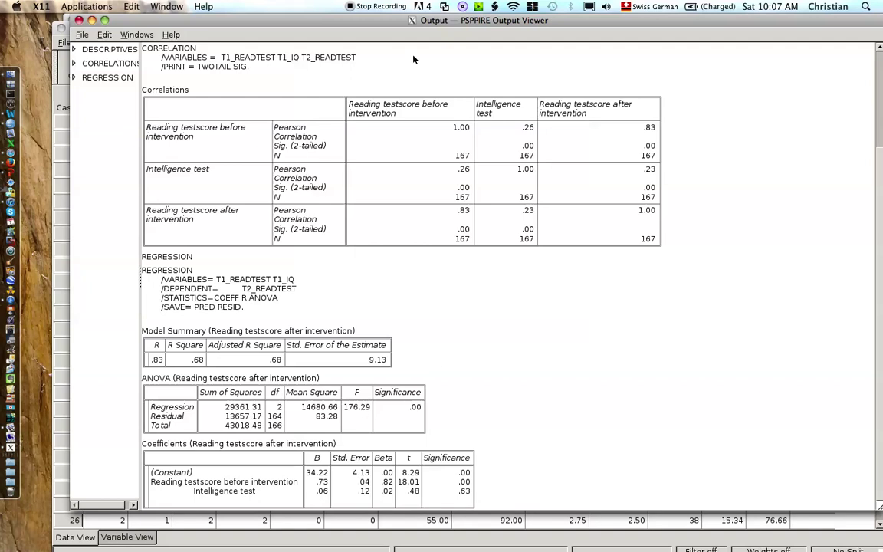
drag(357, 21, 297, 21)
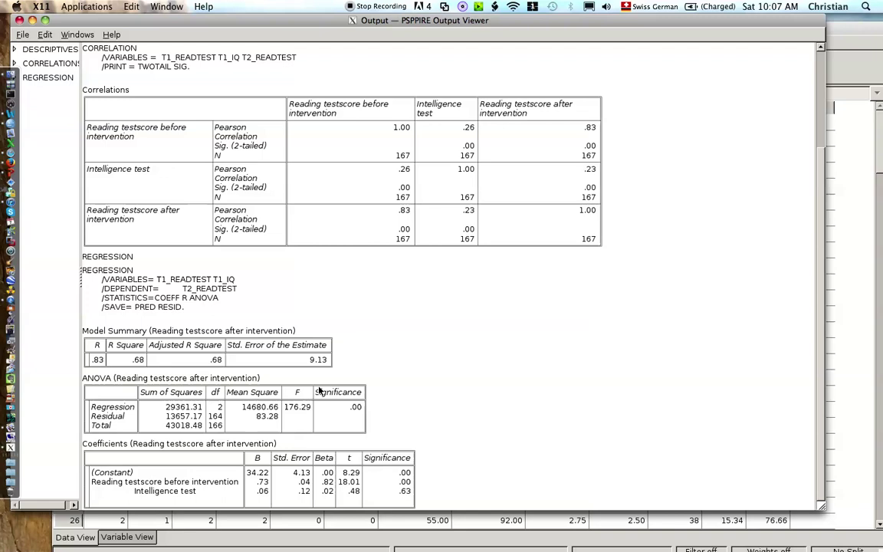